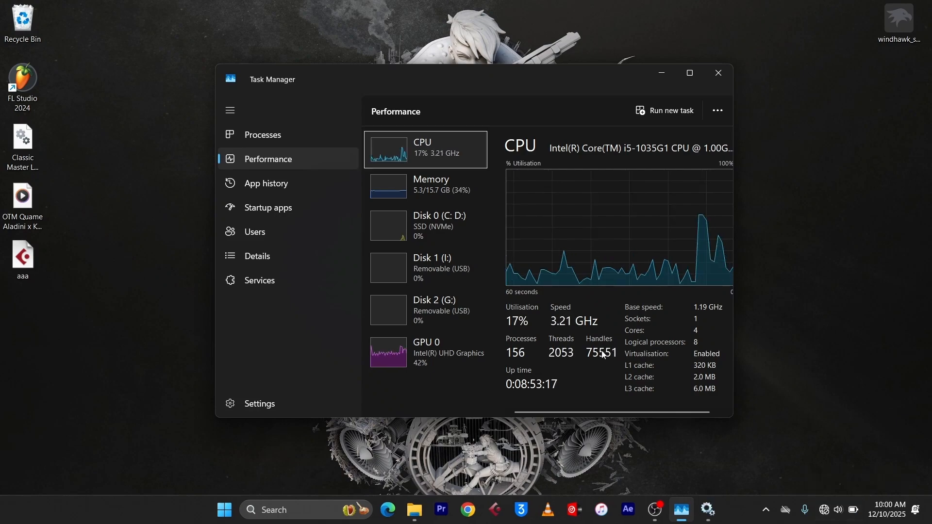
left_click(708, 510)
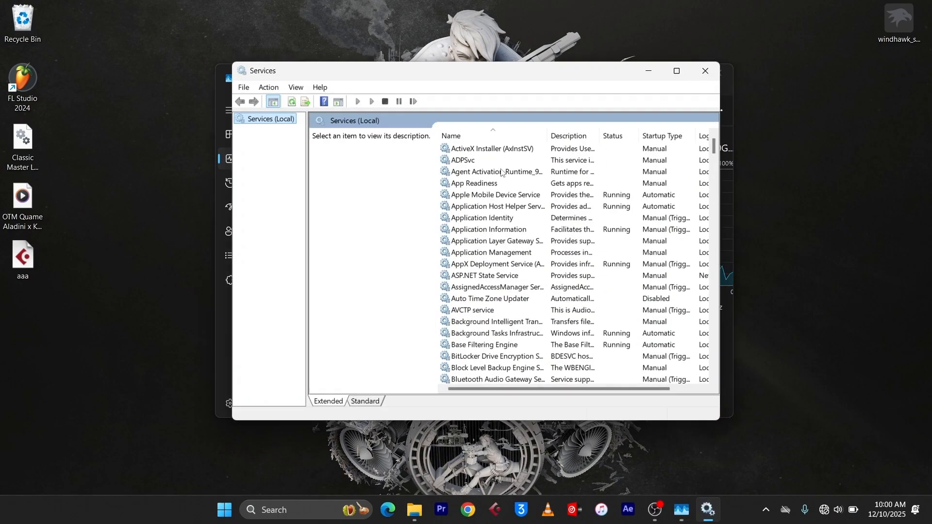
scroll(505, 173, "down", 1)
scroll(507, 166, "down", 3)
scroll(507, 167, "down", 5)
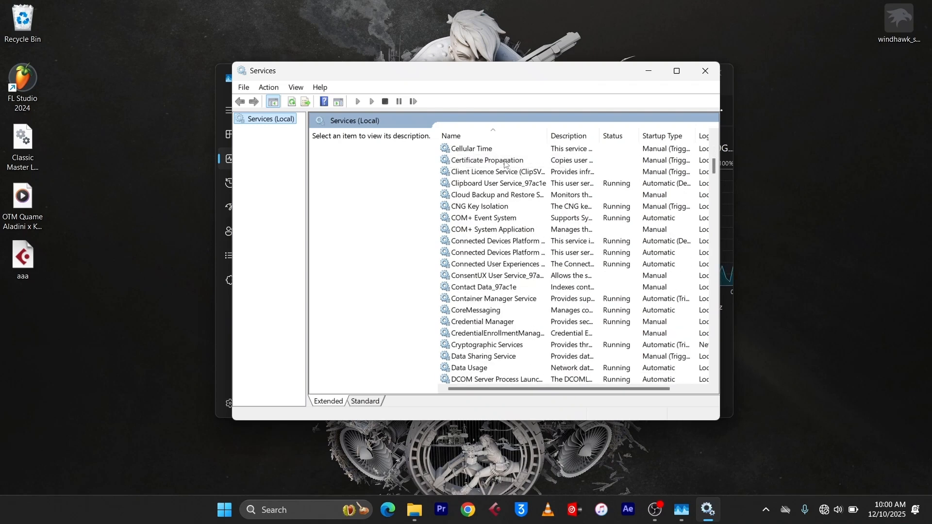
key("alt+Tab")
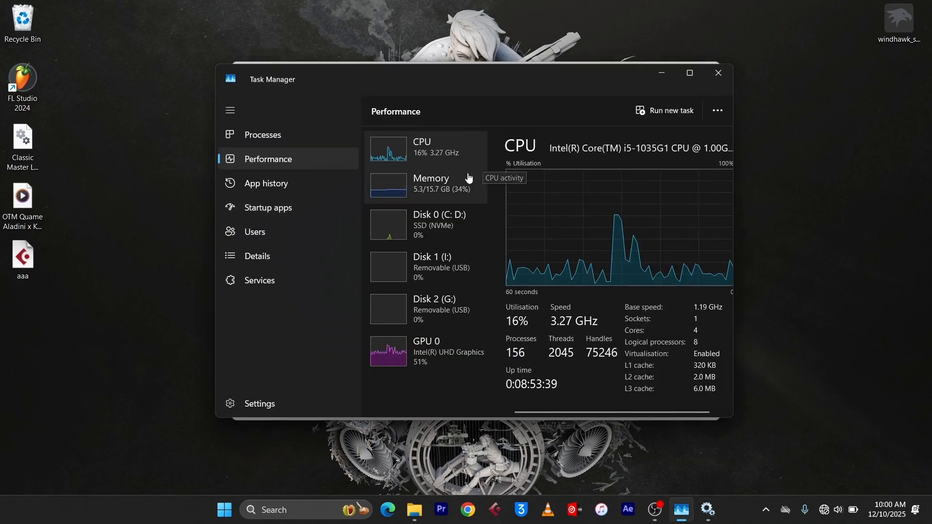
left_click(441, 195)
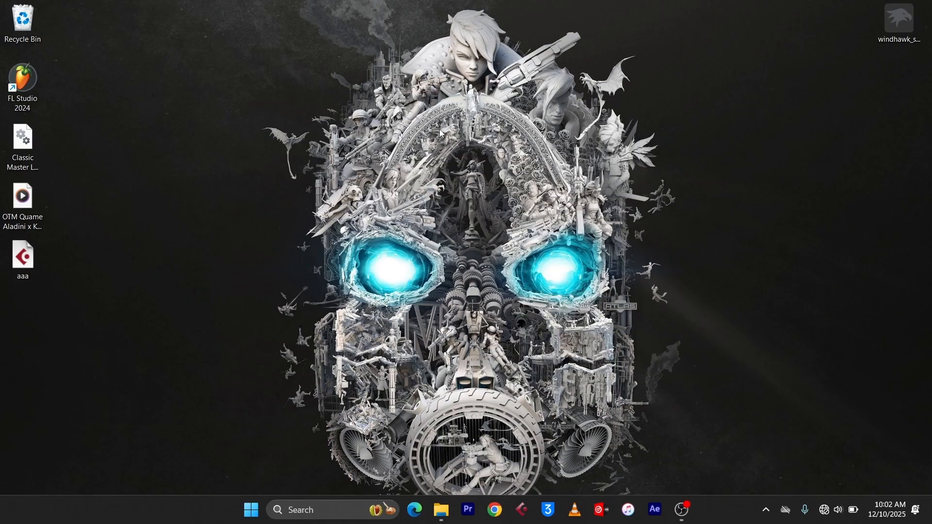
Step: Open the Delivery Optimisation page under Windows Update's advanced options in Settings
right_click(259, 511)
left_click(230, 380)
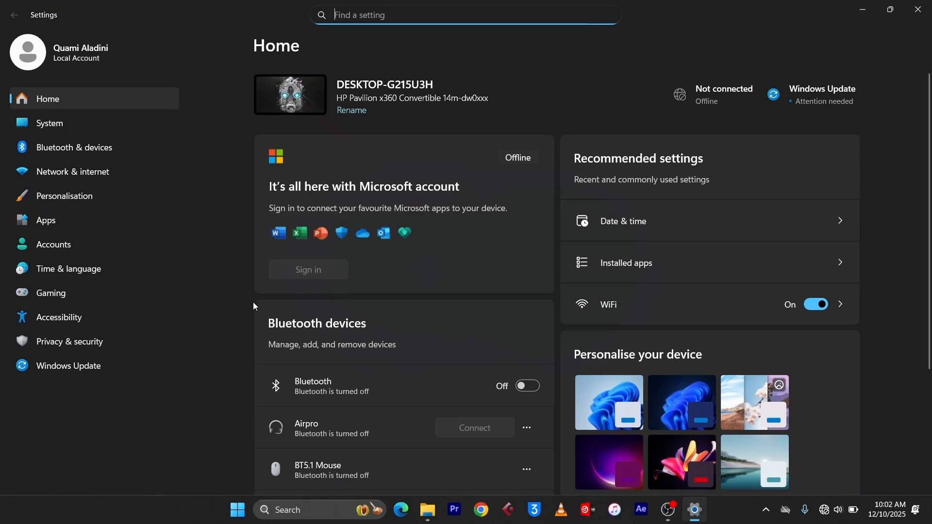
left_click(104, 369)
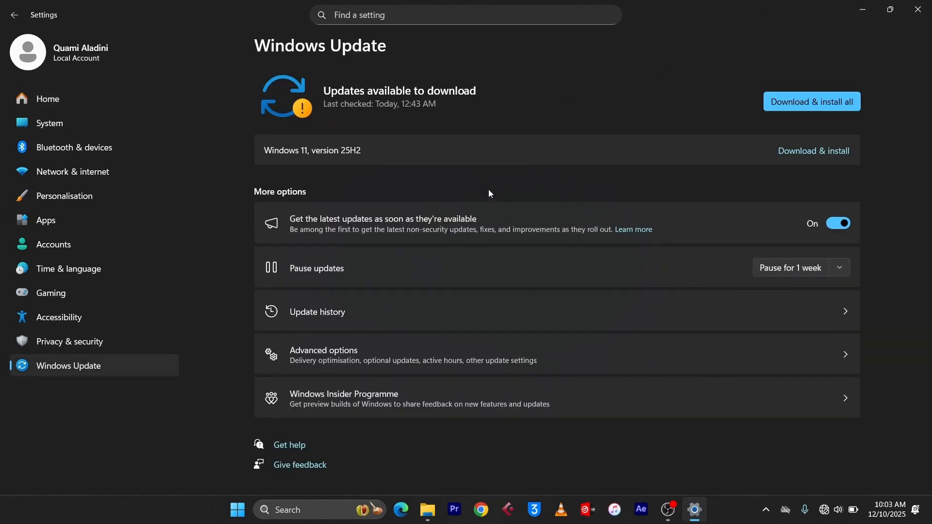
left_click(353, 352)
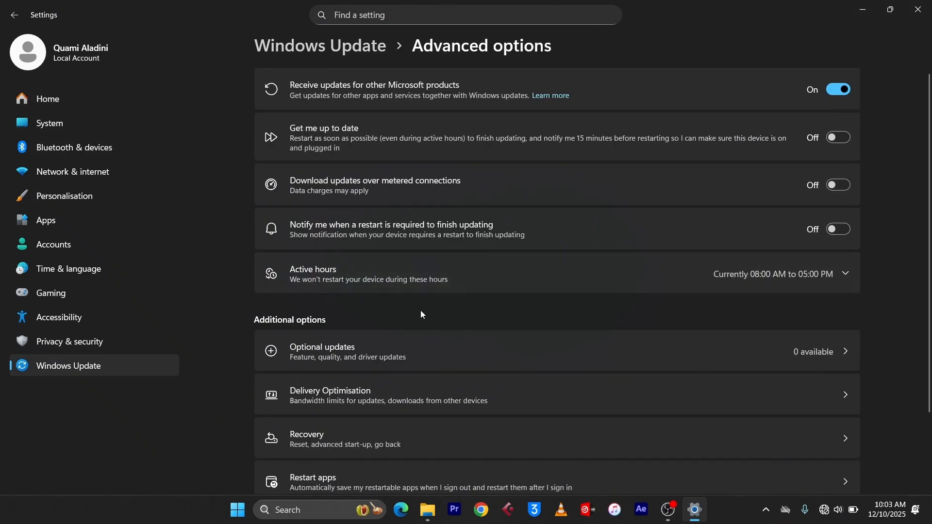
scroll(423, 315, "down", 2)
left_click(413, 315)
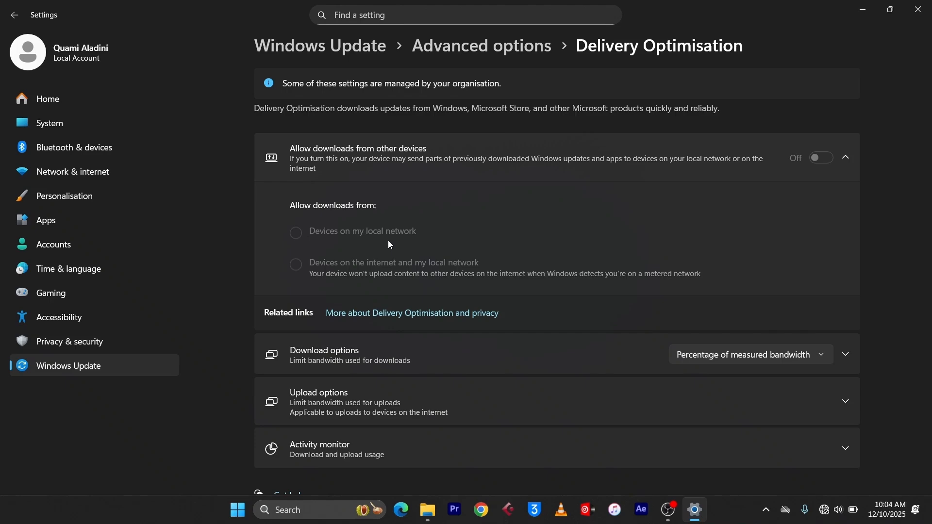
Step: Search Windows for services and open the Services app
key("super+d")
left_click(315, 515)
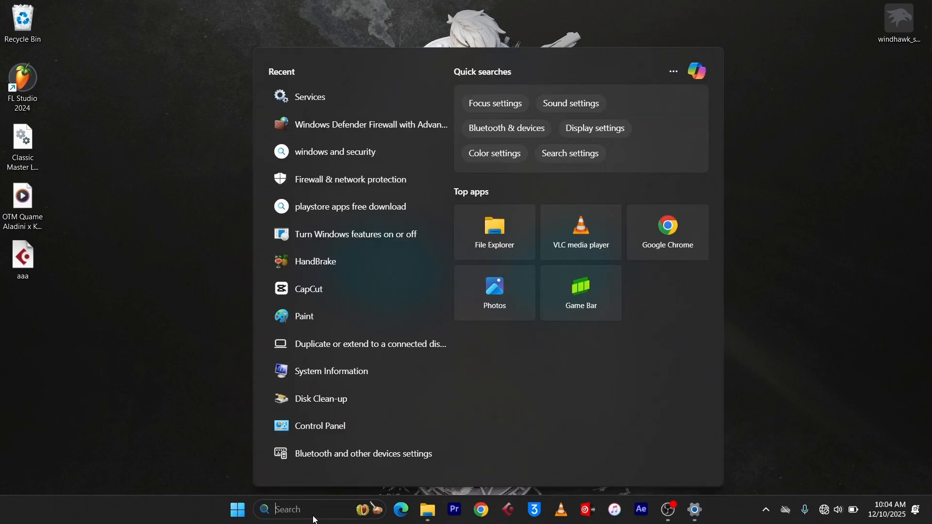
type("services")
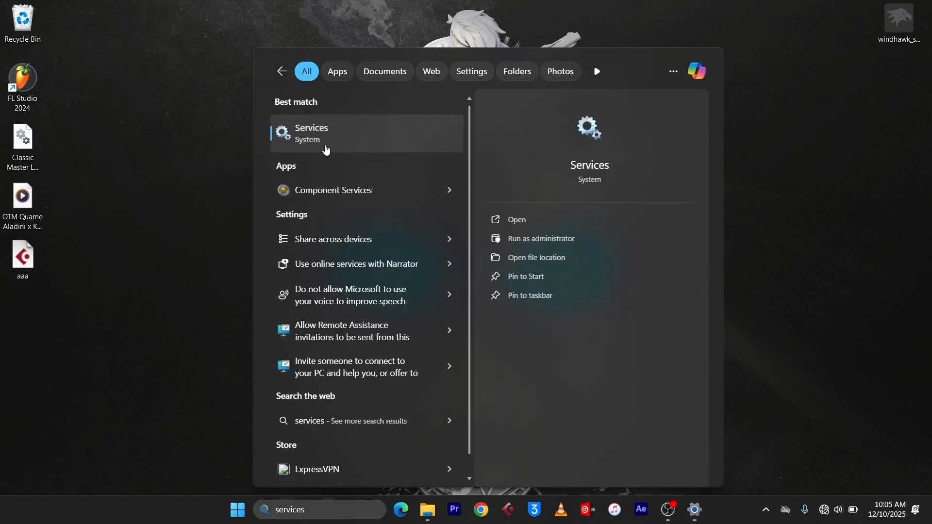
left_click(325, 144)
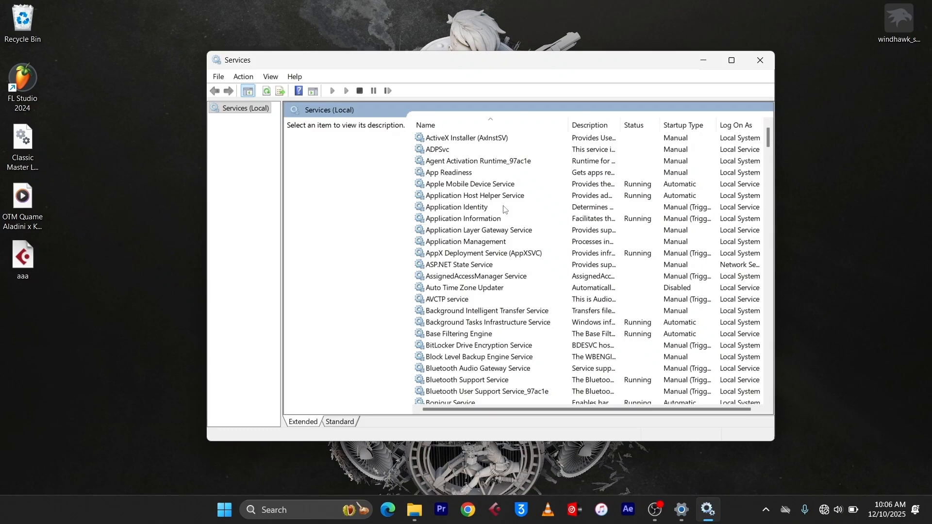
Step: Set the Windows Mobile Hotspot Service startup type to Disabled, apply and close its properties
type("windows mod")
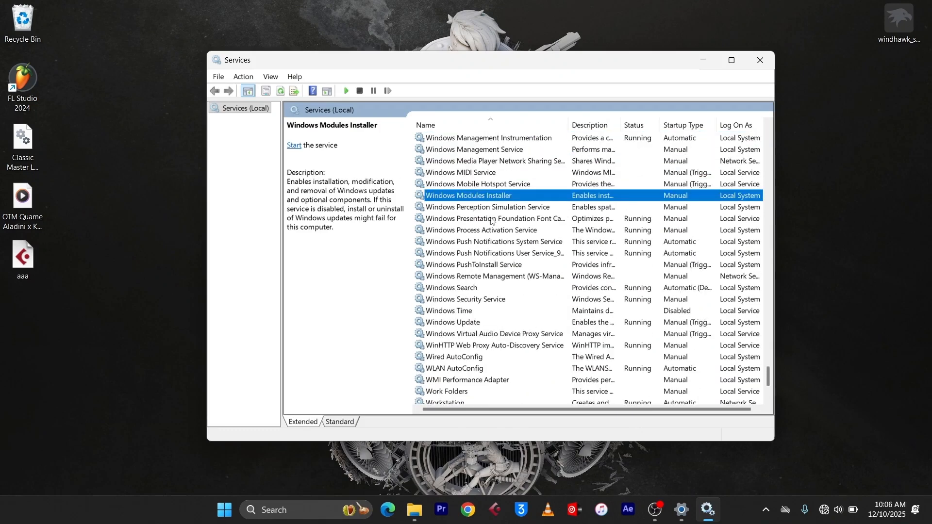
left_click(488, 187)
scroll(496, 213, "up", 2)
double_click(485, 253)
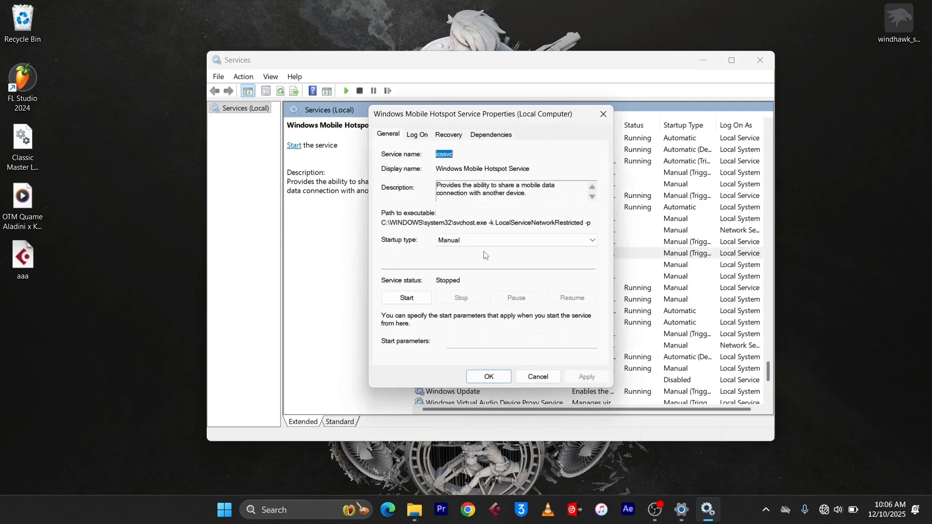
left_click(475, 245)
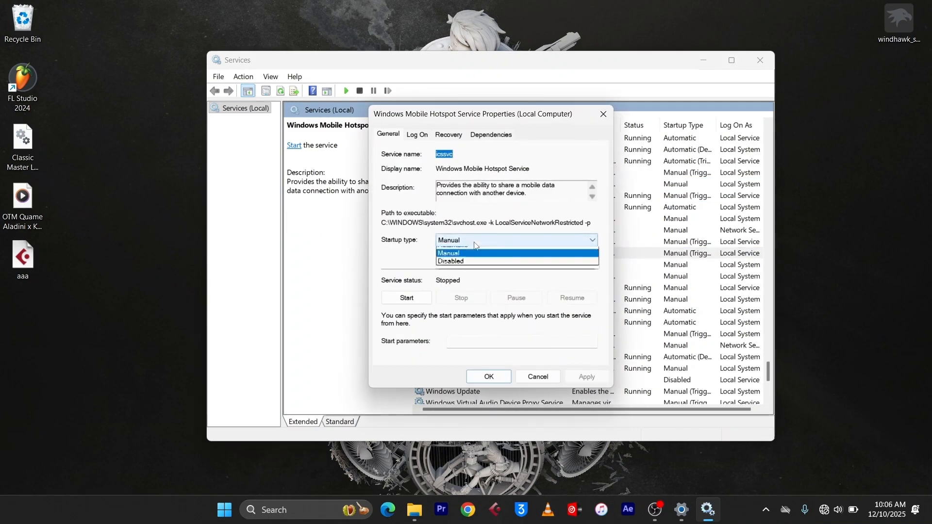
left_click(463, 274)
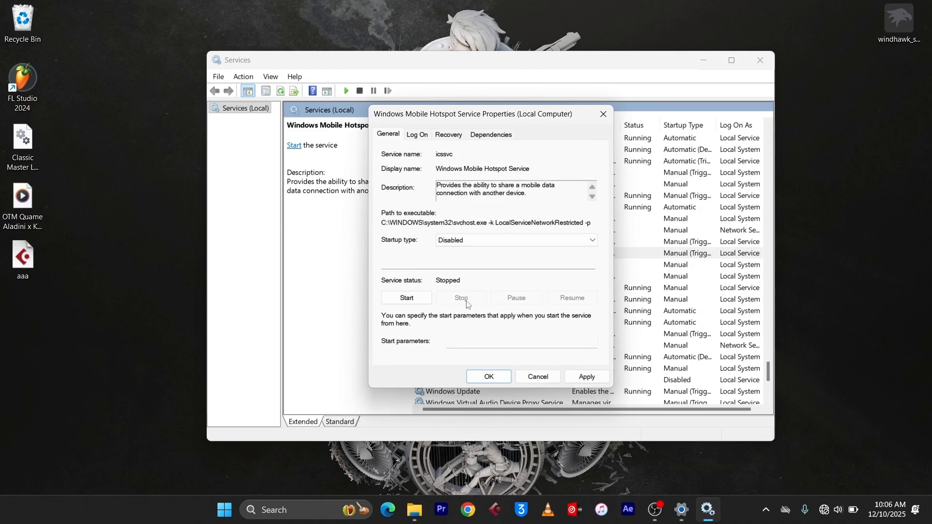
left_click(587, 377)
left_click(489, 378)
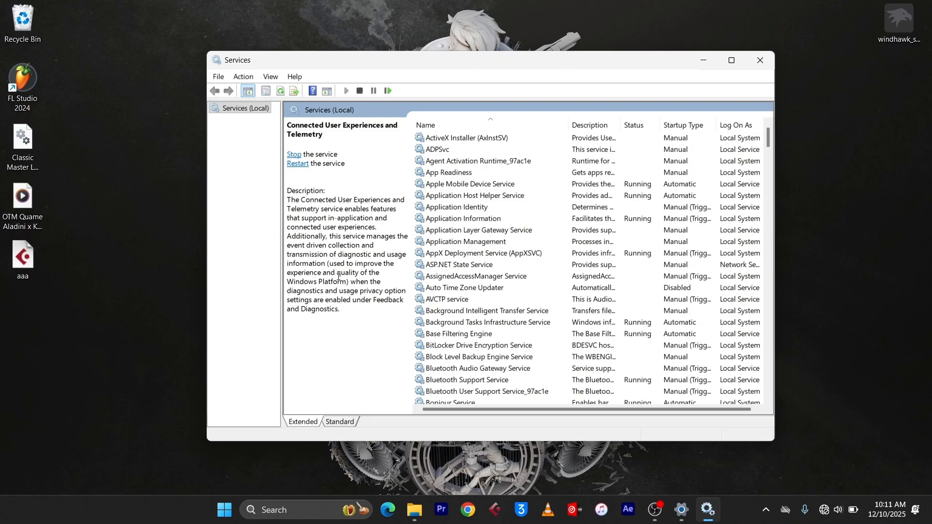
Step: Set the Connected User Experiences and Telemetry service to Disabled and stop it
key("c")
key("c")
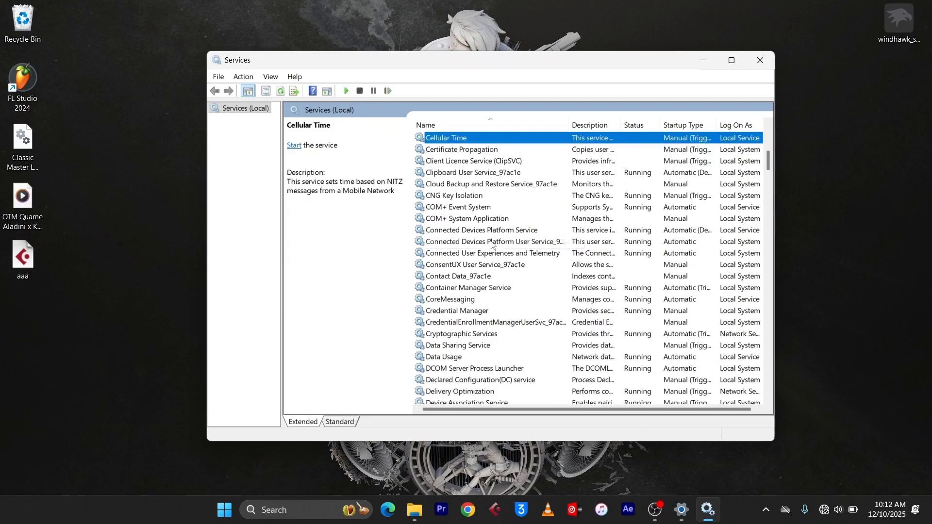
left_click(485, 256)
double_click(485, 257)
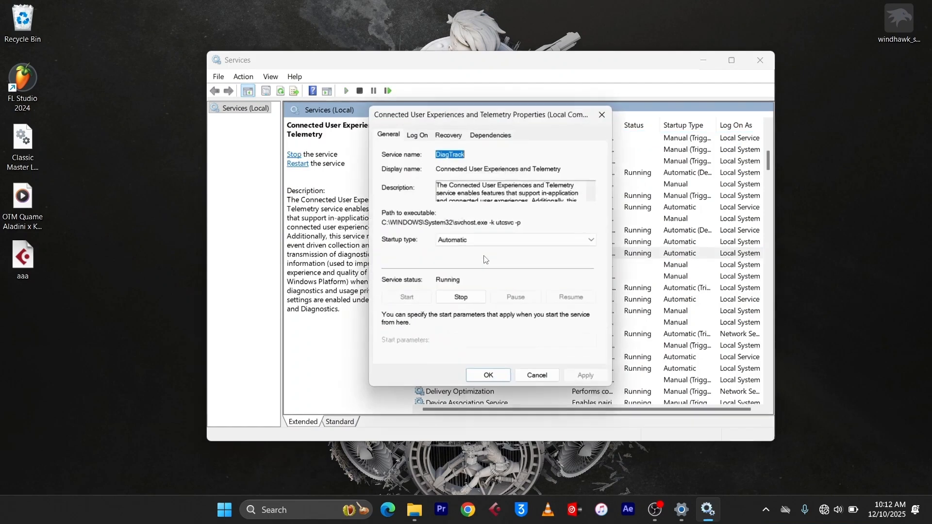
left_click(466, 243)
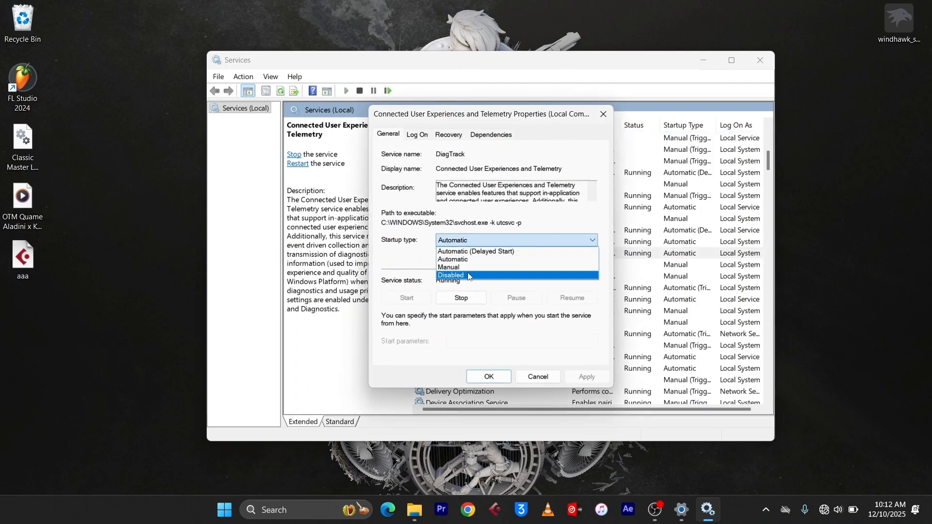
left_click(469, 275)
left_click(470, 299)
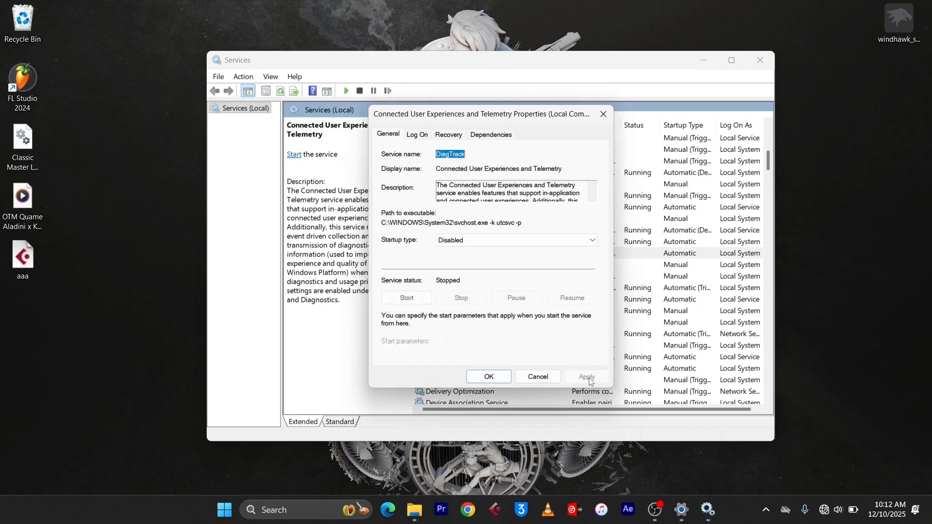
left_click(489, 377)
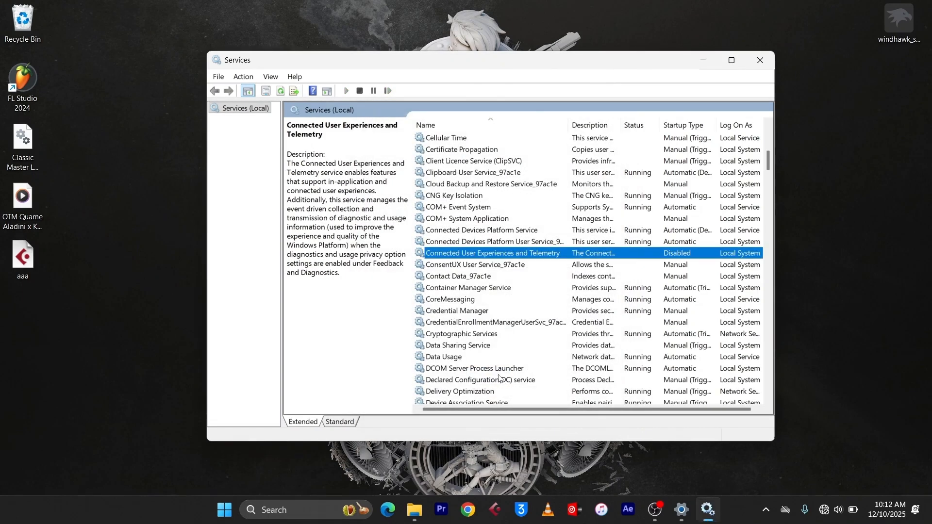
Step: Set the Windows Error Reporting Service startup type to Disabled, apply and close its properties
key("w")
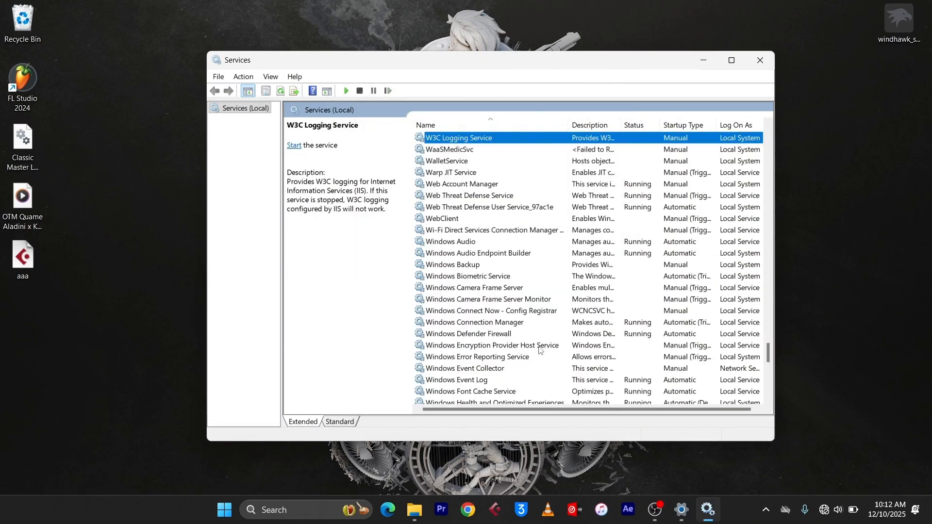
scroll(473, 335, "down", 4)
left_click(478, 220)
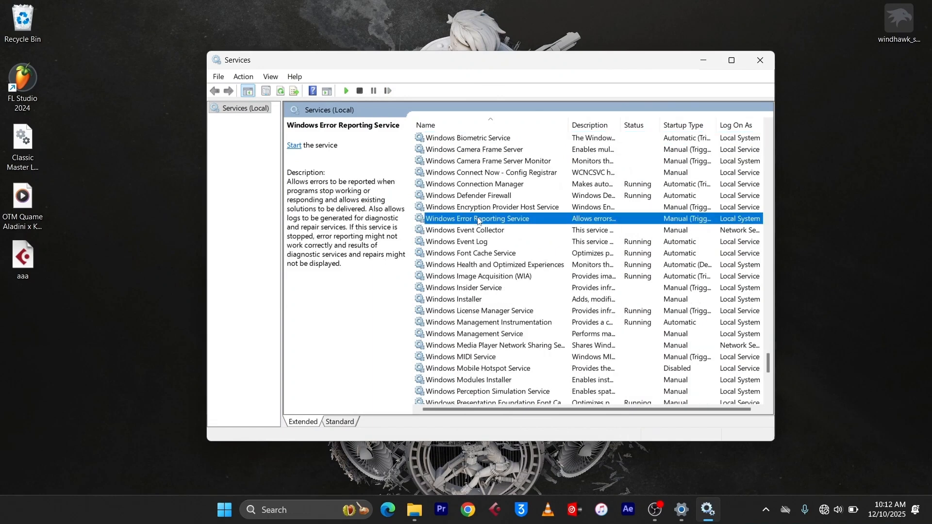
double_click(478, 220)
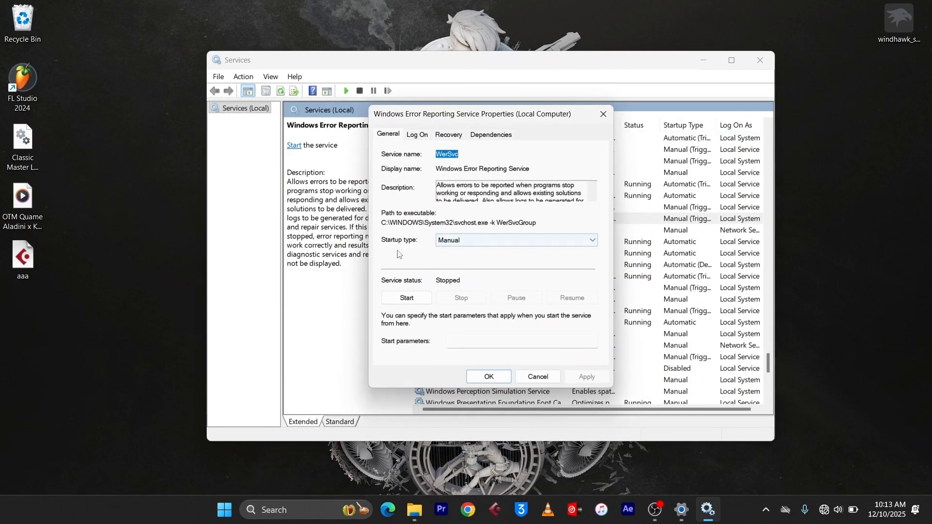
left_click(515, 241)
left_click(465, 275)
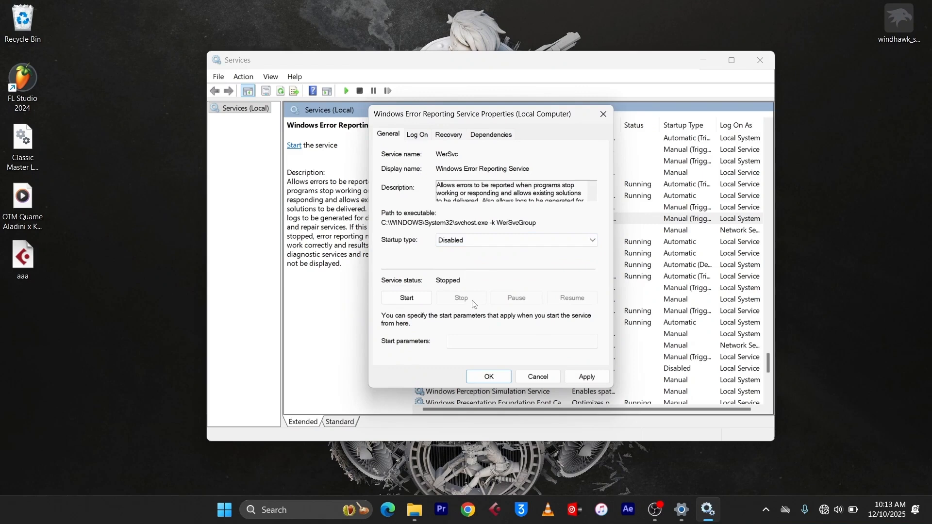
left_click(587, 378)
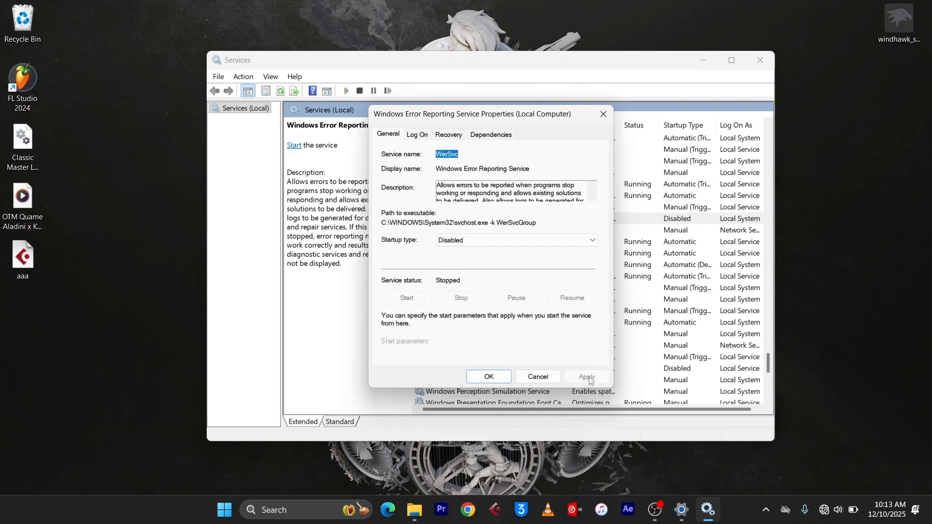
left_click(500, 378)
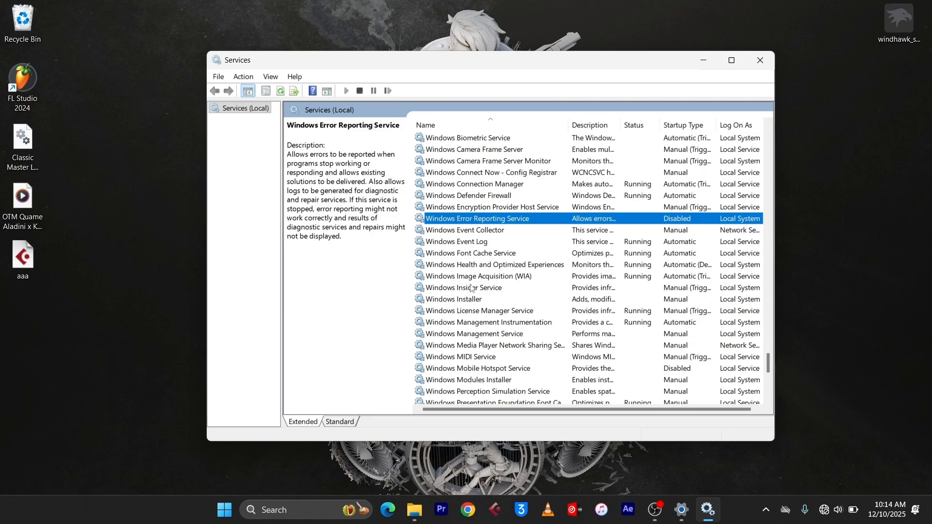
Step: Set the Program Compatibility Assistant Service to Disabled and stop it
key("p")
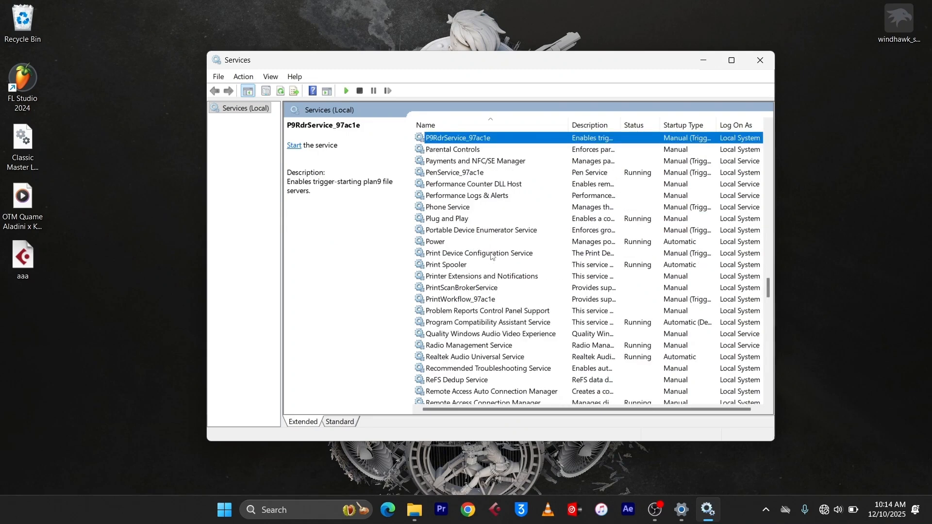
scroll(492, 256, "down", 2)
double_click(482, 254)
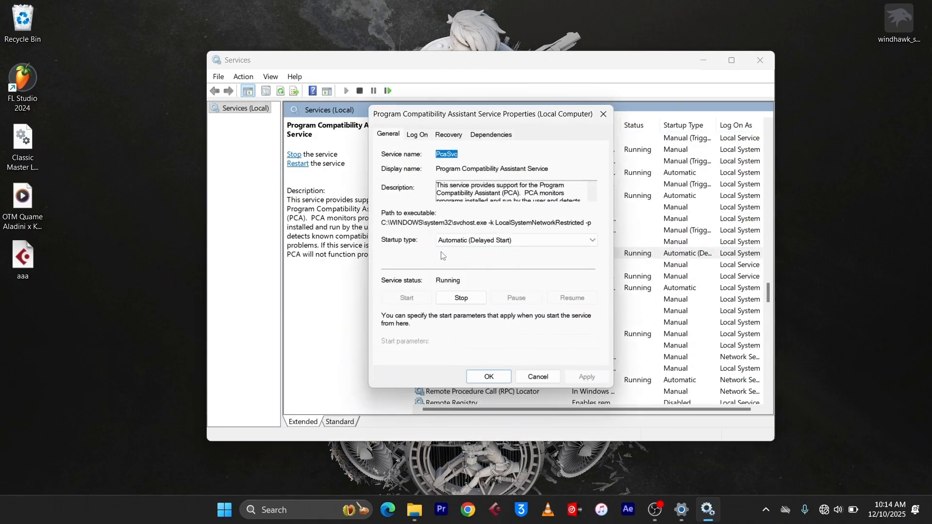
left_click(501, 242)
left_click(473, 276)
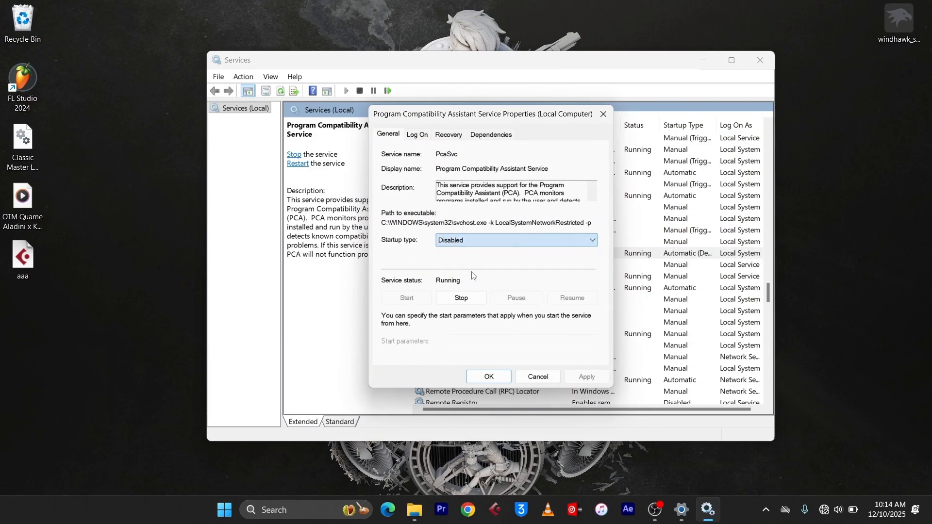
left_click(467, 298)
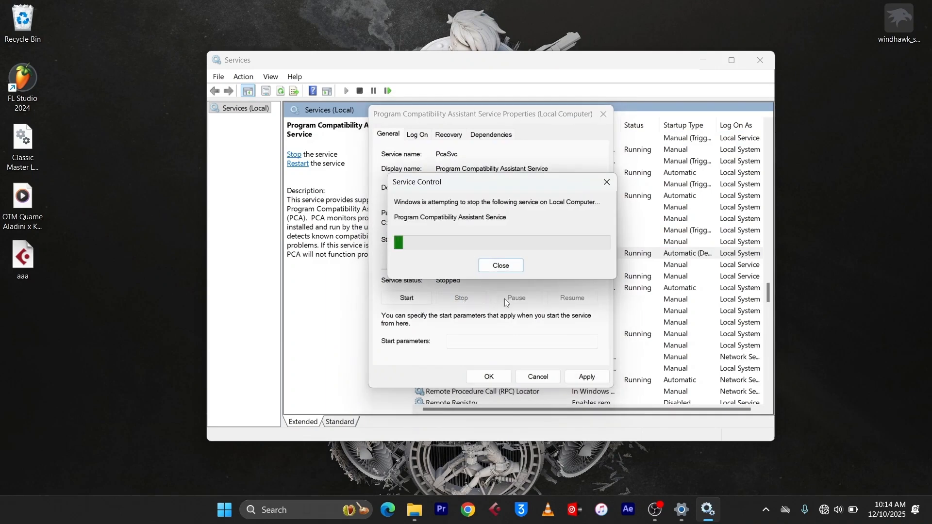
left_click(489, 377)
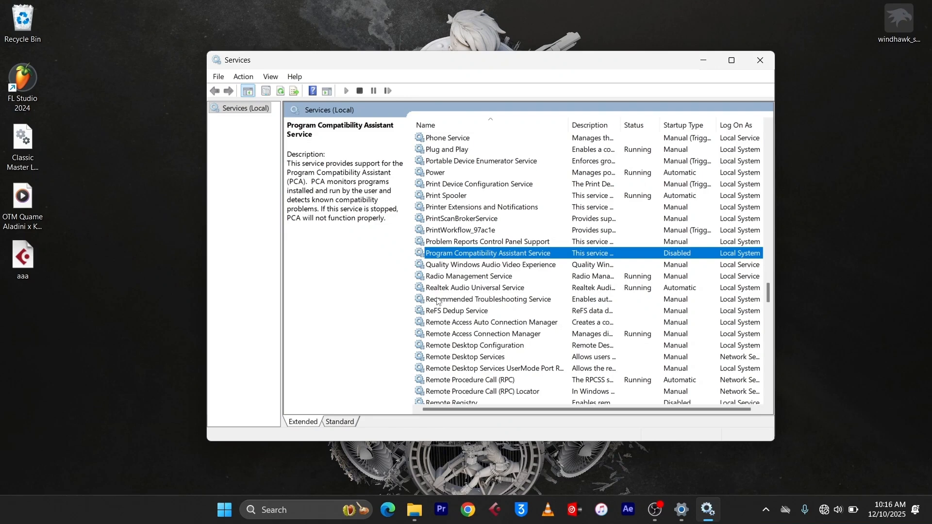
Step: Set the SysMain service's startup type to Disabled, stop it, and apply and close its properties
type("s")
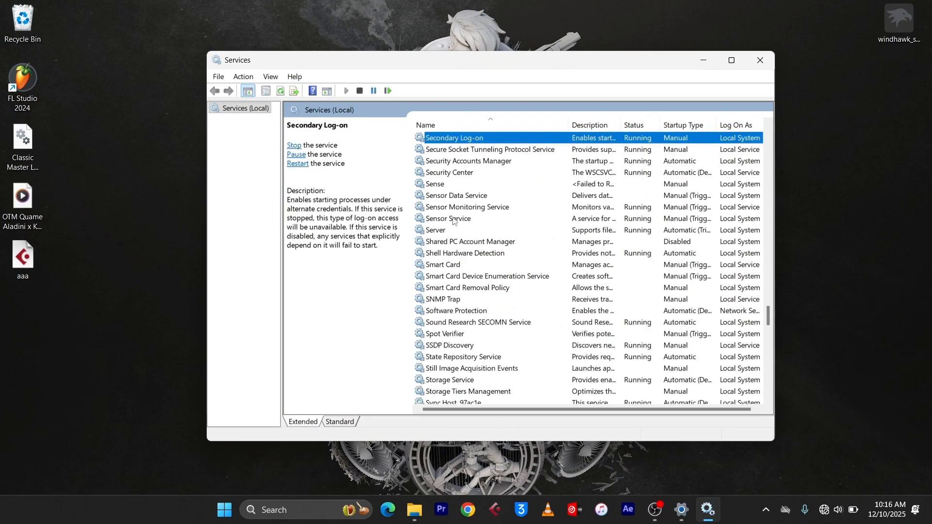
type("ys")
key("Return")
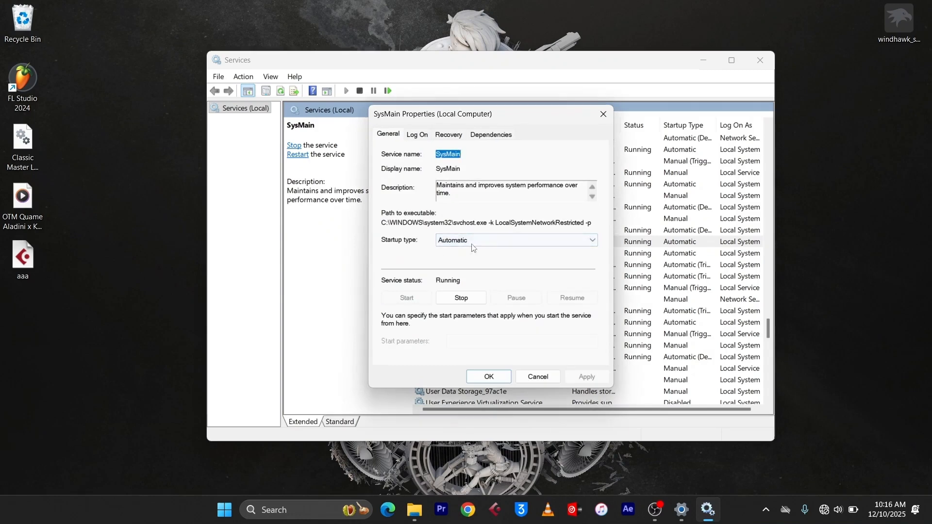
left_click(473, 245)
left_click(460, 277)
left_click(451, 299)
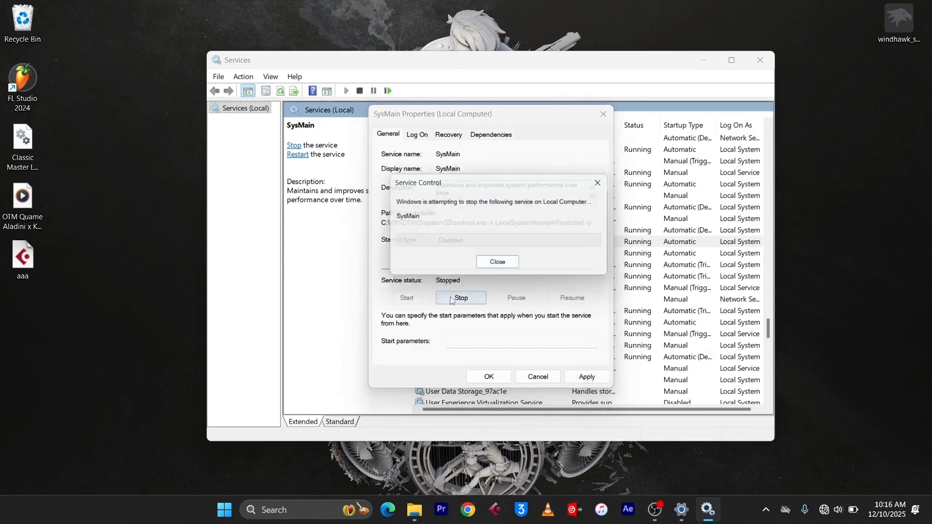
left_click(586, 376)
left_click(498, 377)
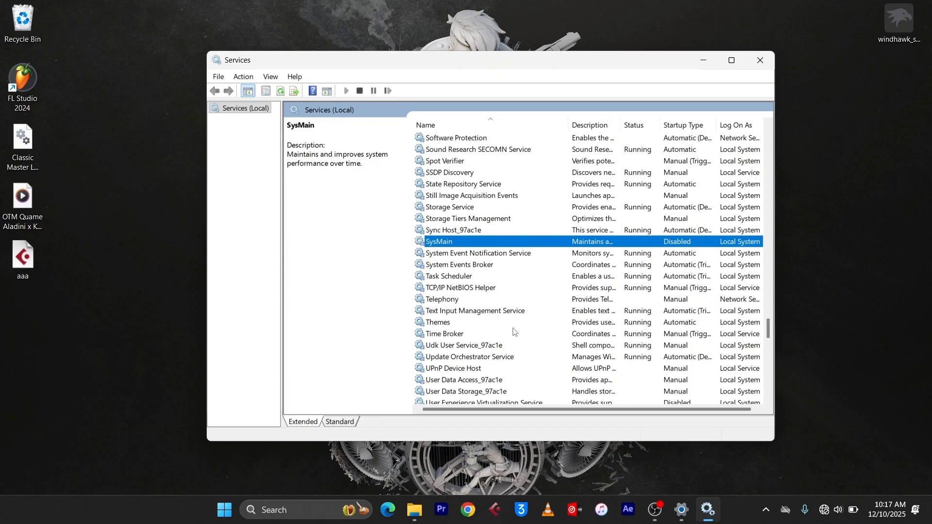
Step: Open System Configuration with msconfig, hide all Microsoft services, and review the remaining third-party services before closing it
key("super+r")
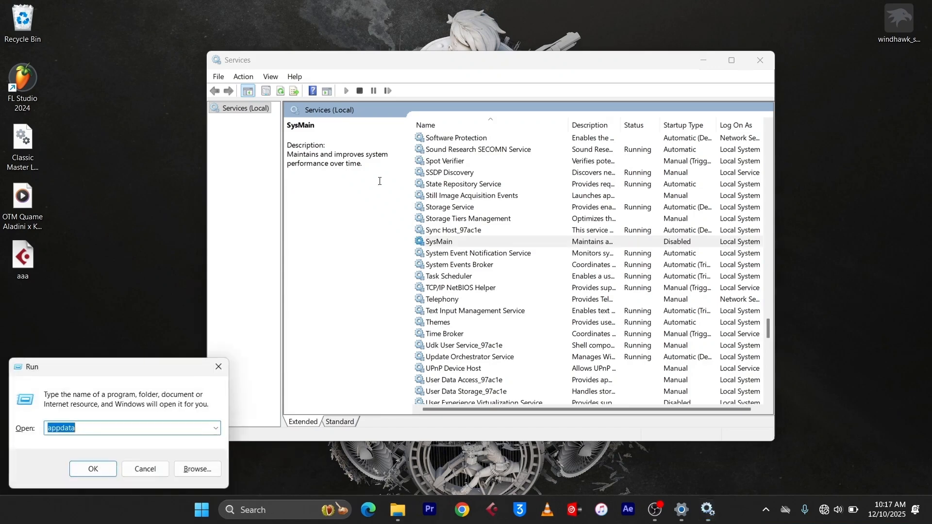
type("msconfig")
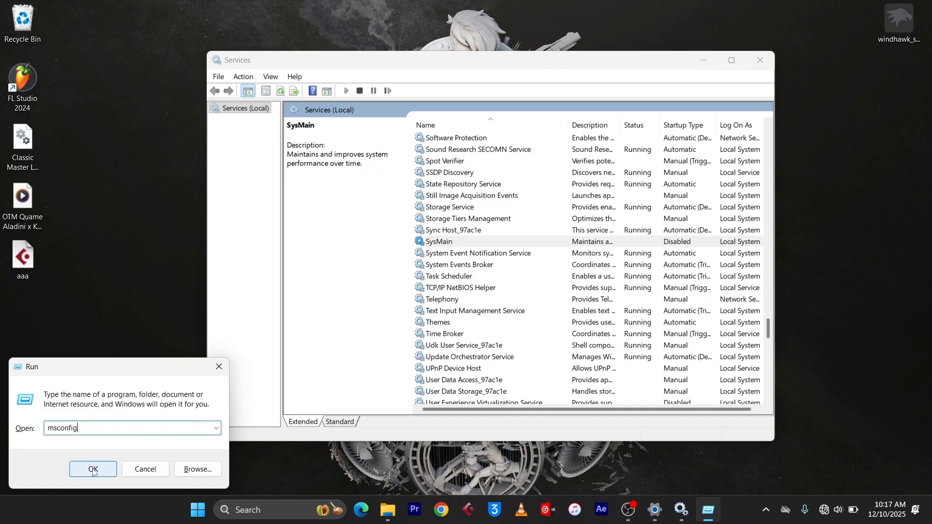
key("Return")
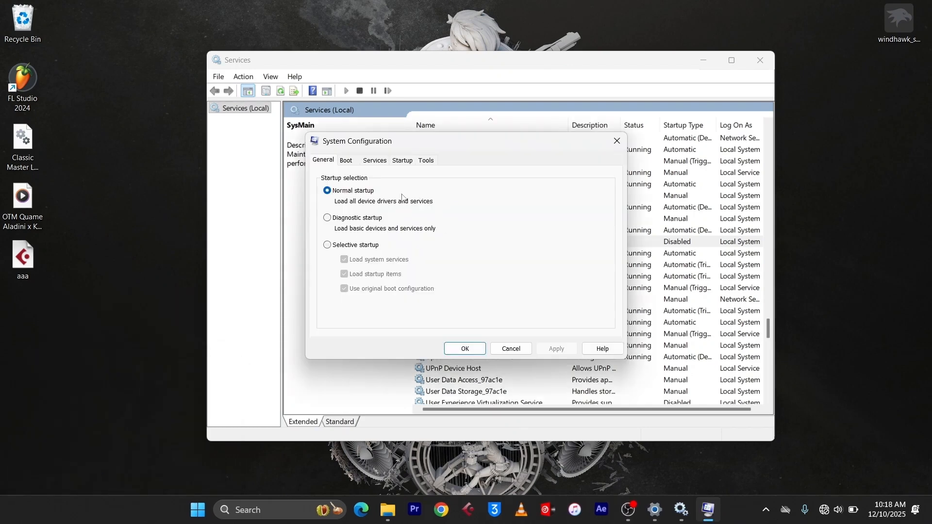
left_click(375, 162)
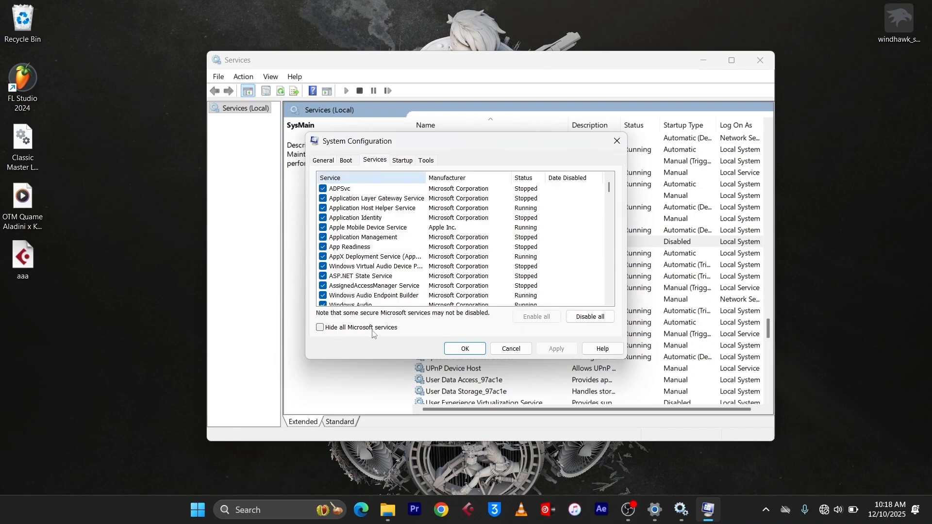
left_click(320, 328)
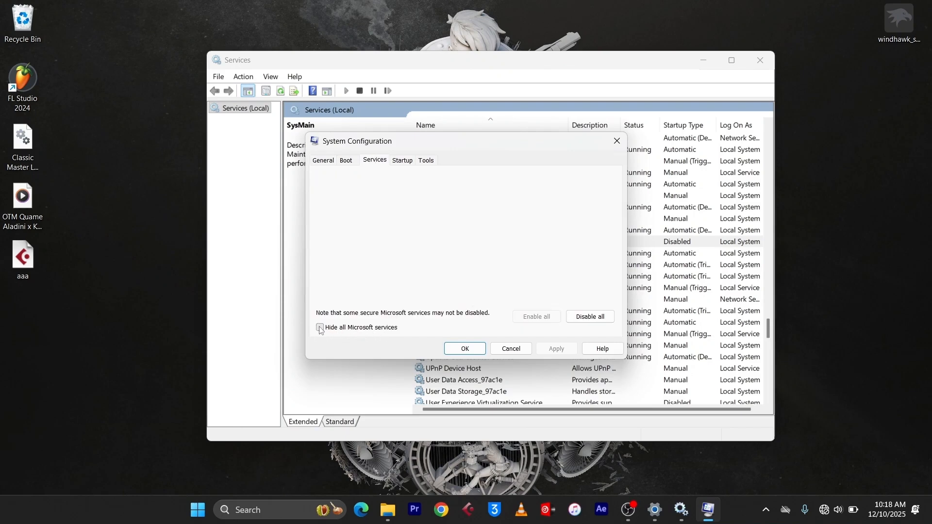
scroll(423, 220, "down", 4)
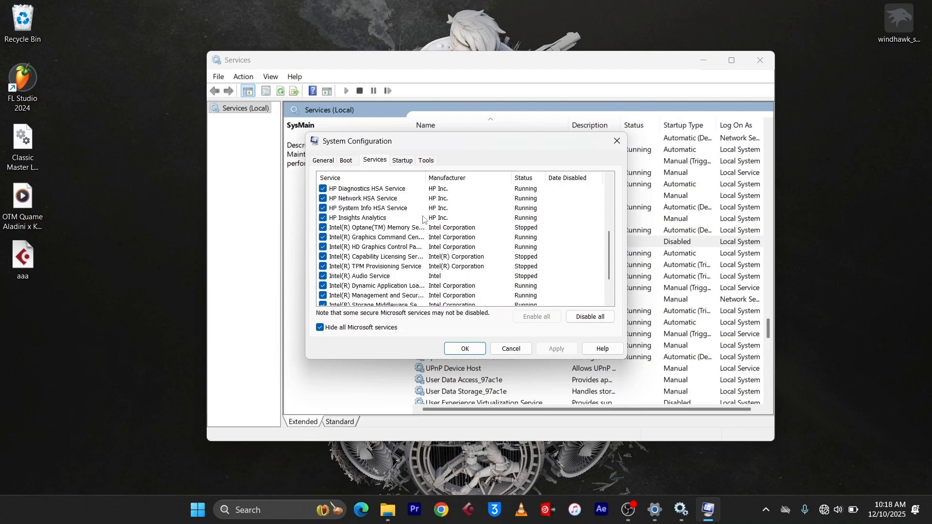
scroll(423, 221, "up", 6)
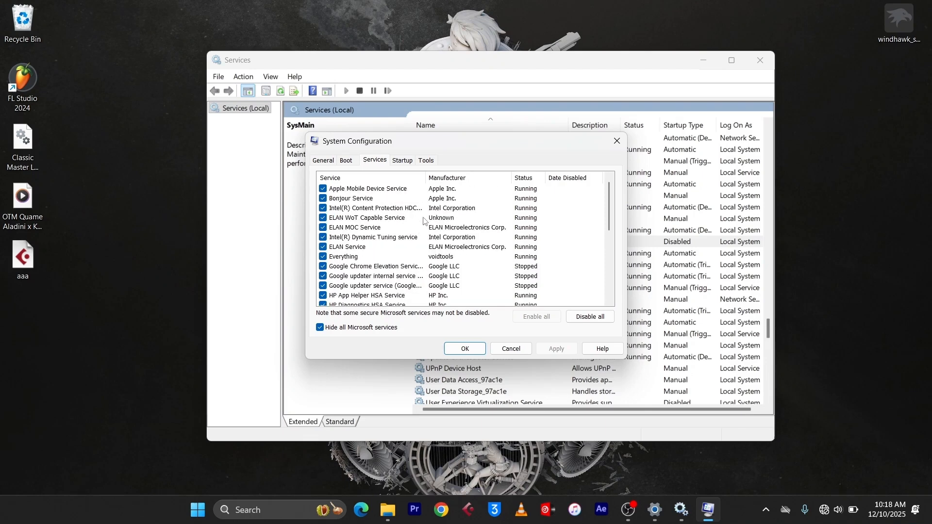
scroll(423, 221, "down", 1)
scroll(423, 221, "down", 5)
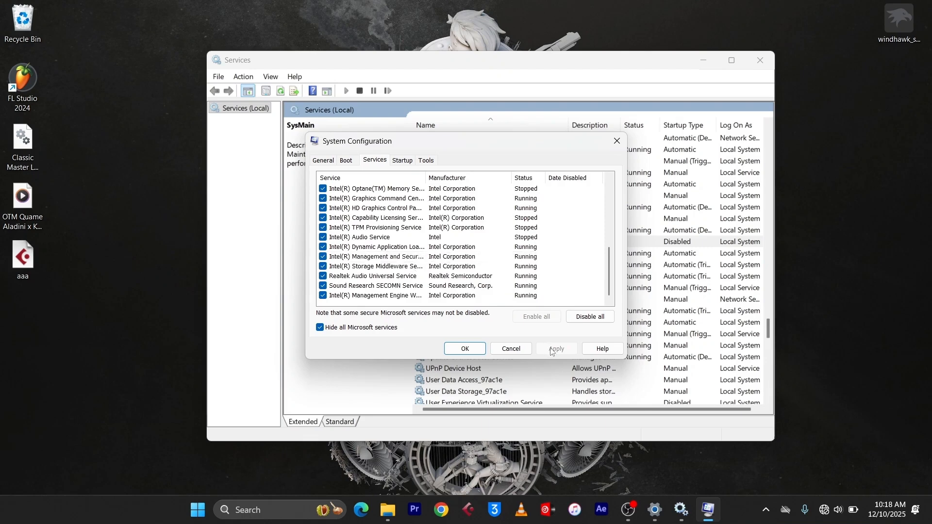
left_click(478, 350)
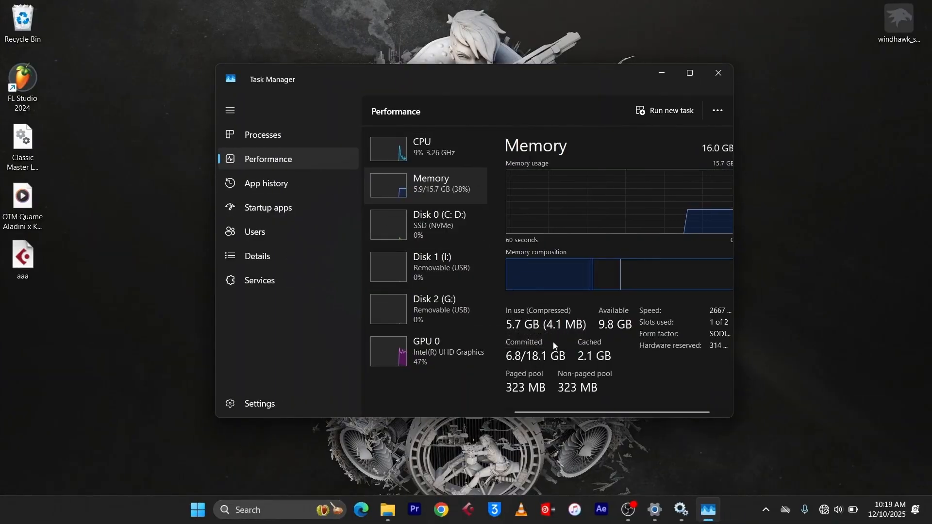
Step: Examine memory usage on the Task Manager Performance page
left_click(410, 156)
left_click(435, 194)
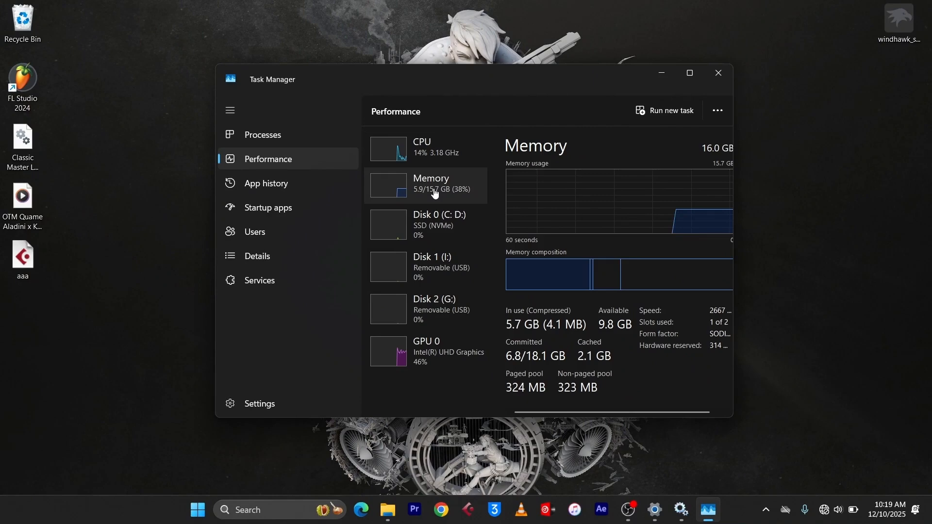